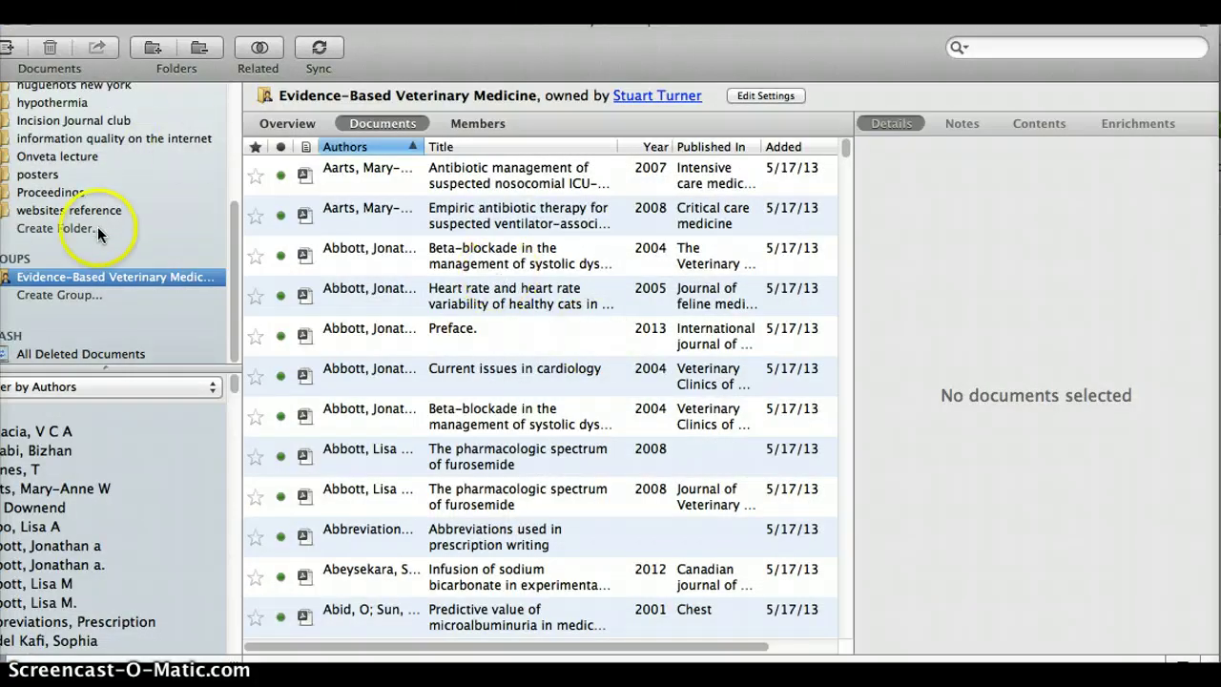
# - Shift the Mendeley window left and open Create Group from the sidebar's GROUPS section
pyautogui.scroll(5, 96, 228)
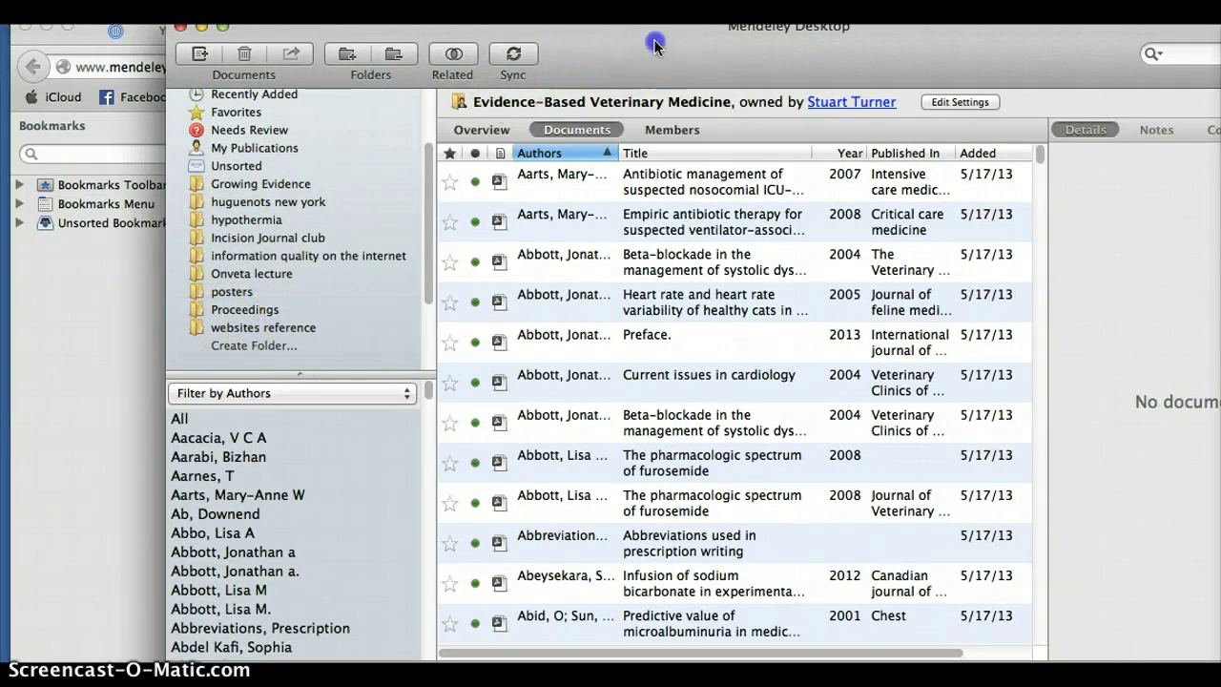
pyautogui.moveTo(654, 44); pyautogui.dragTo(528, 38)
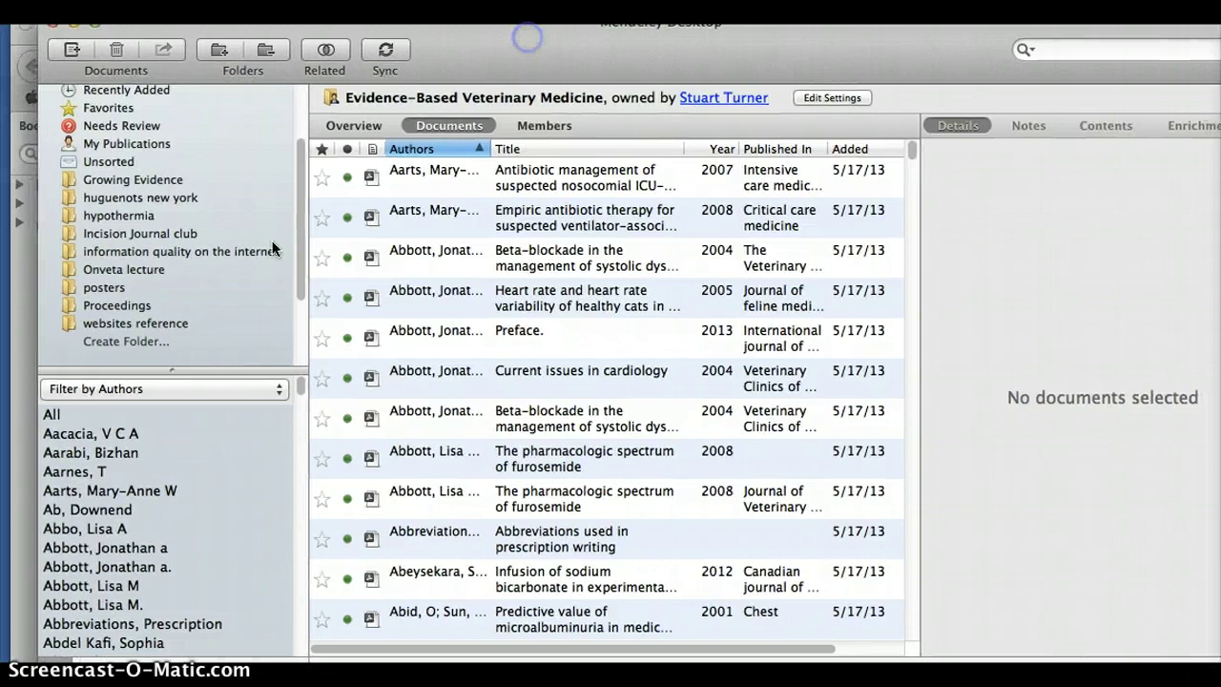
pyautogui.scroll(-3, 154, 336)
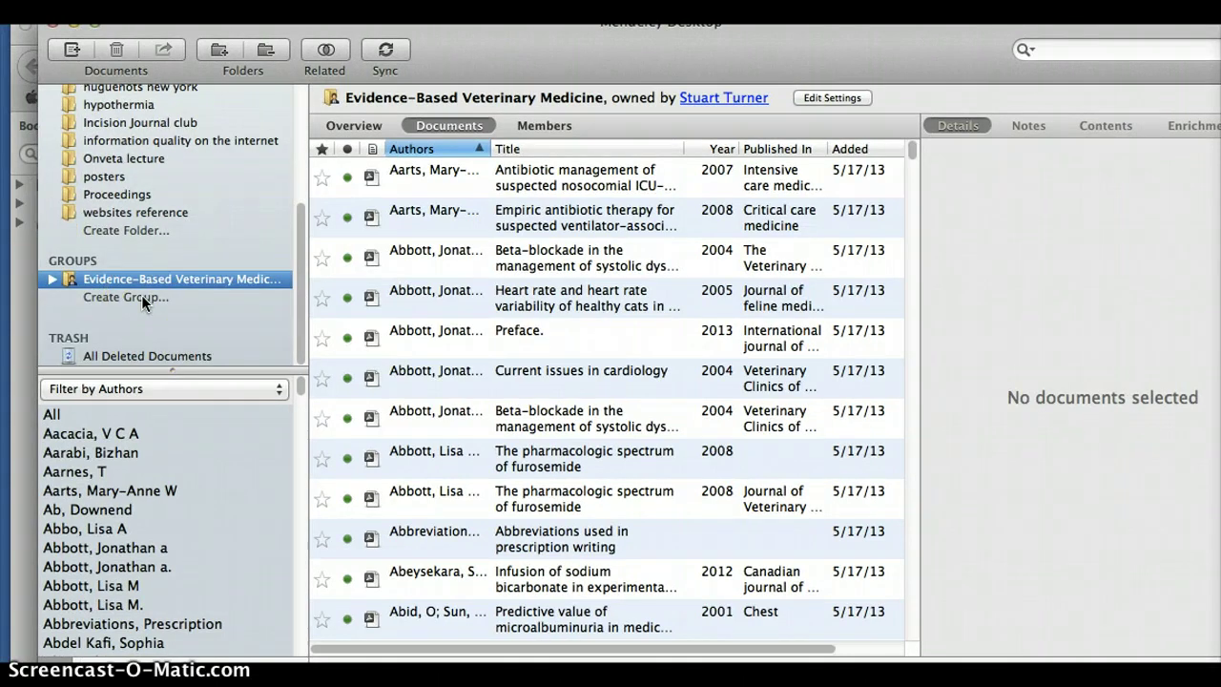
pyautogui.click(141, 298)
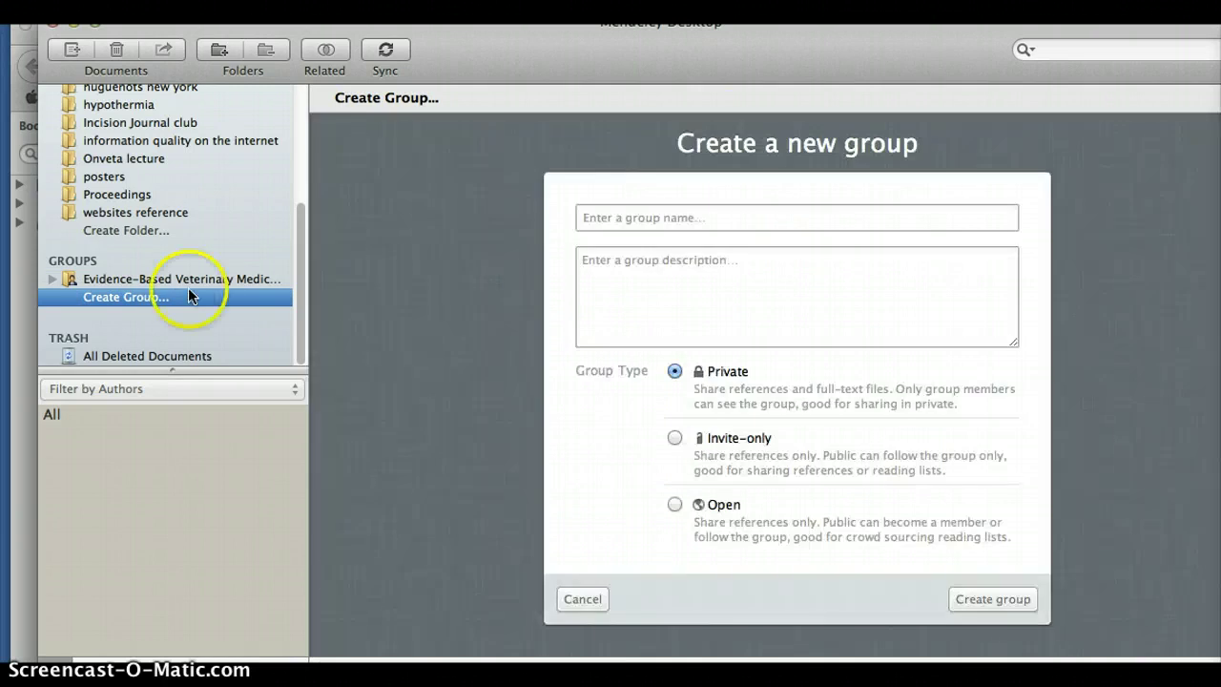
# - Create a Private group named 'AVECCT PICO Question' with the description 'sharing pico information'
pyautogui.click(640, 218)
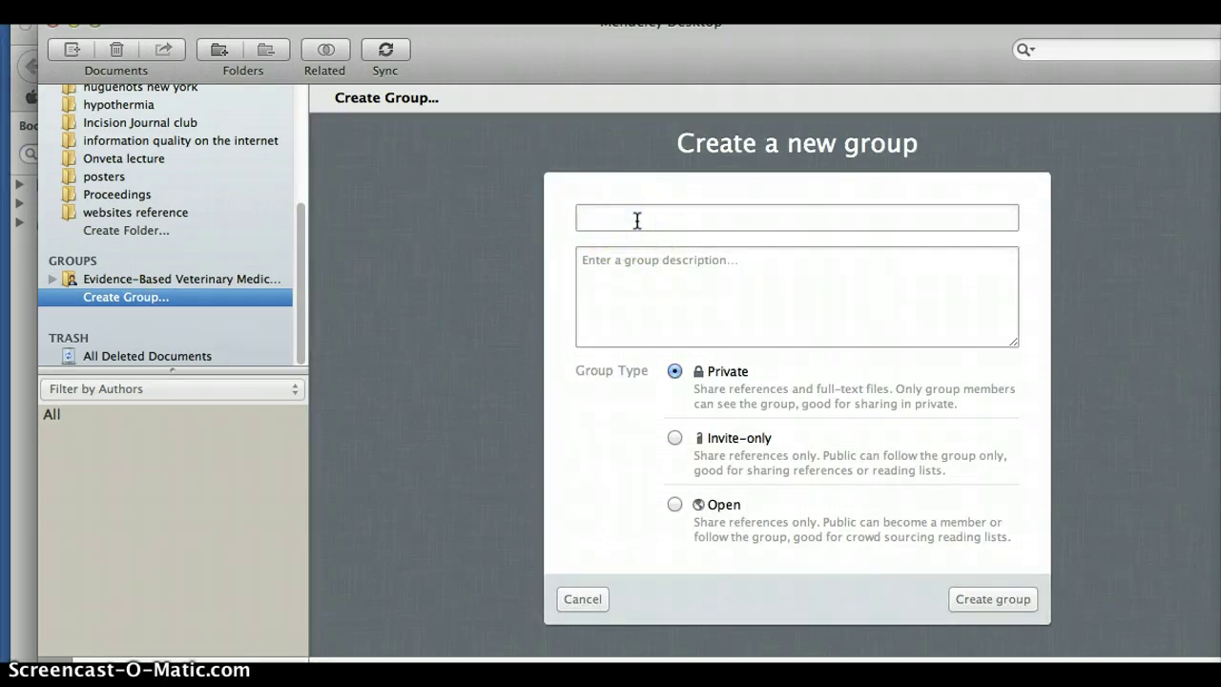
pyautogui.write('AVECCT PICO Question')
pyautogui.press('Tab')
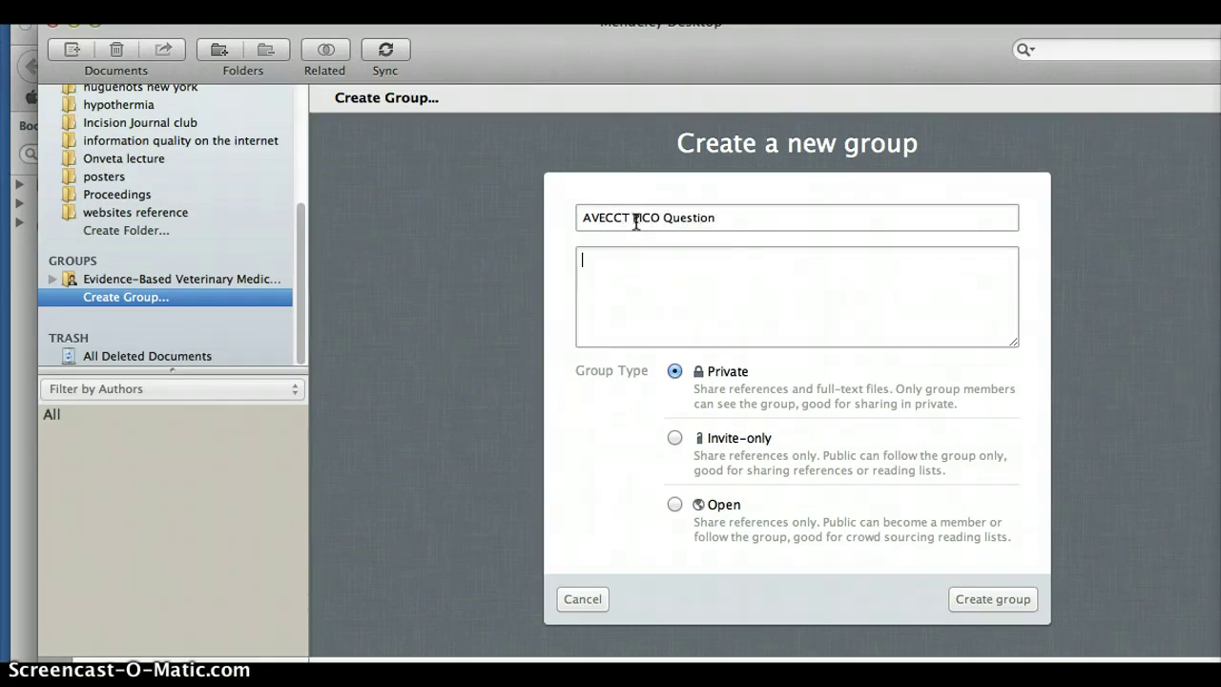
pyautogui.write('sharing pico information')
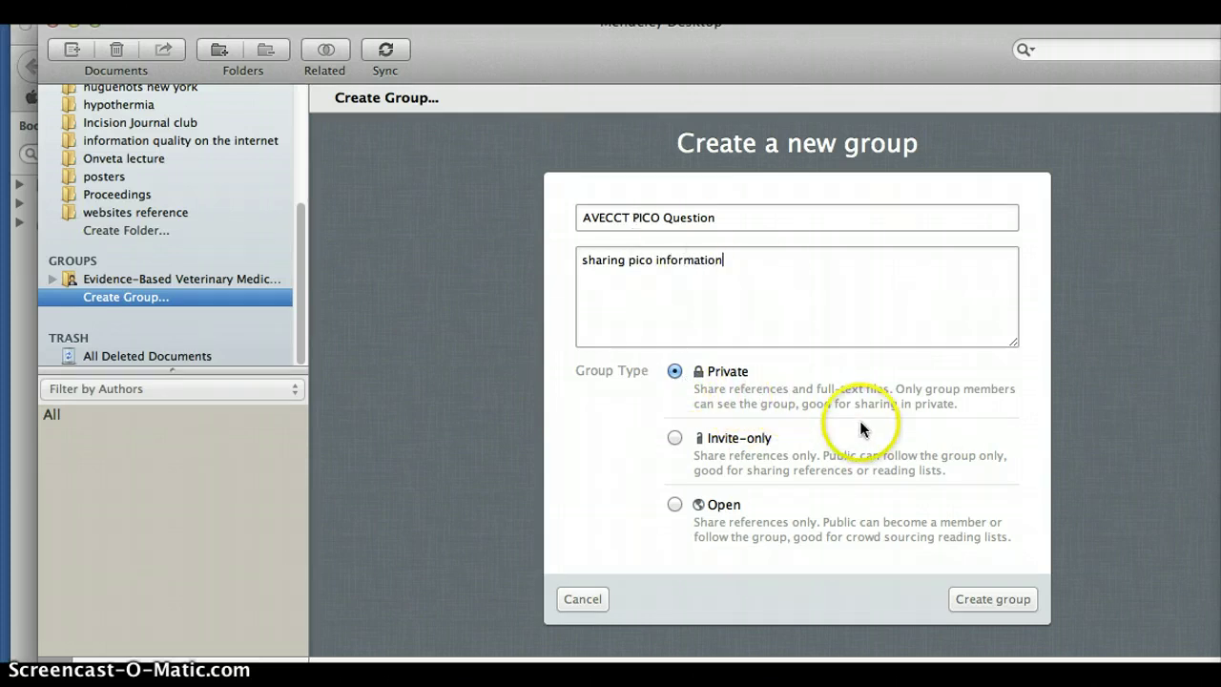
pyautogui.click(982, 600)
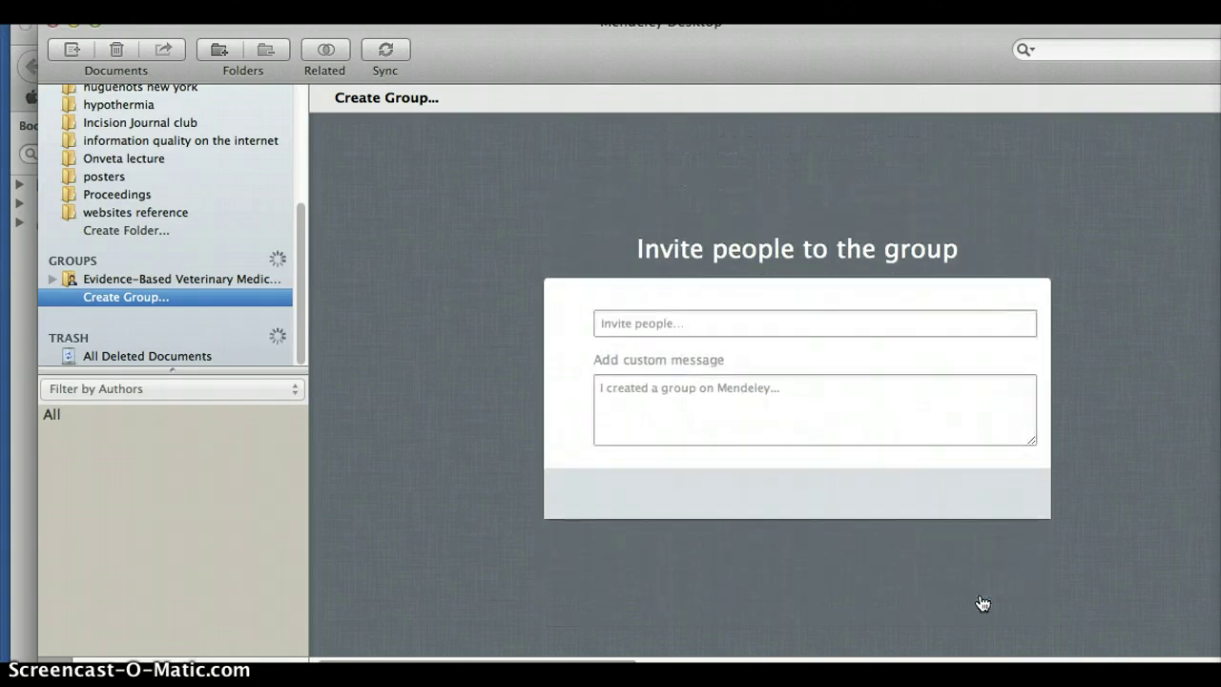
# - Paste one collaborator's e-mail address as an invitee and send the group invitation
pyautogui.click(675, 322)
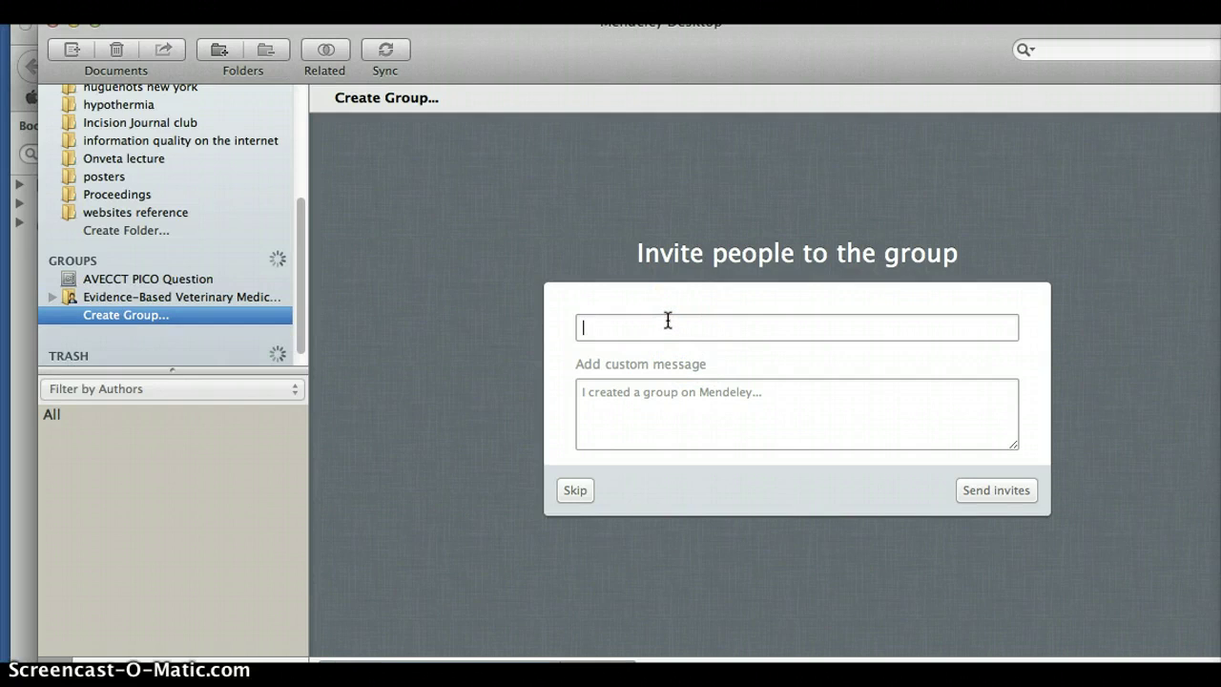
pyautogui.click(677, 338)
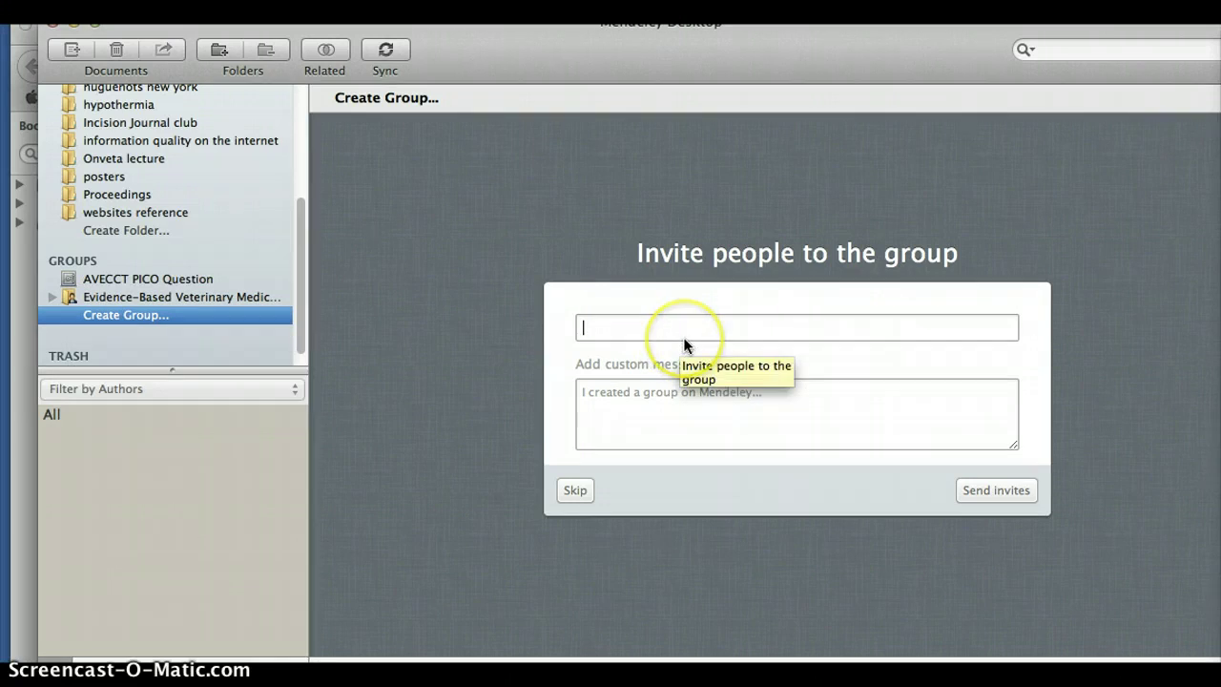
pyautogui.press('super+v')
pyautogui.press('Return')
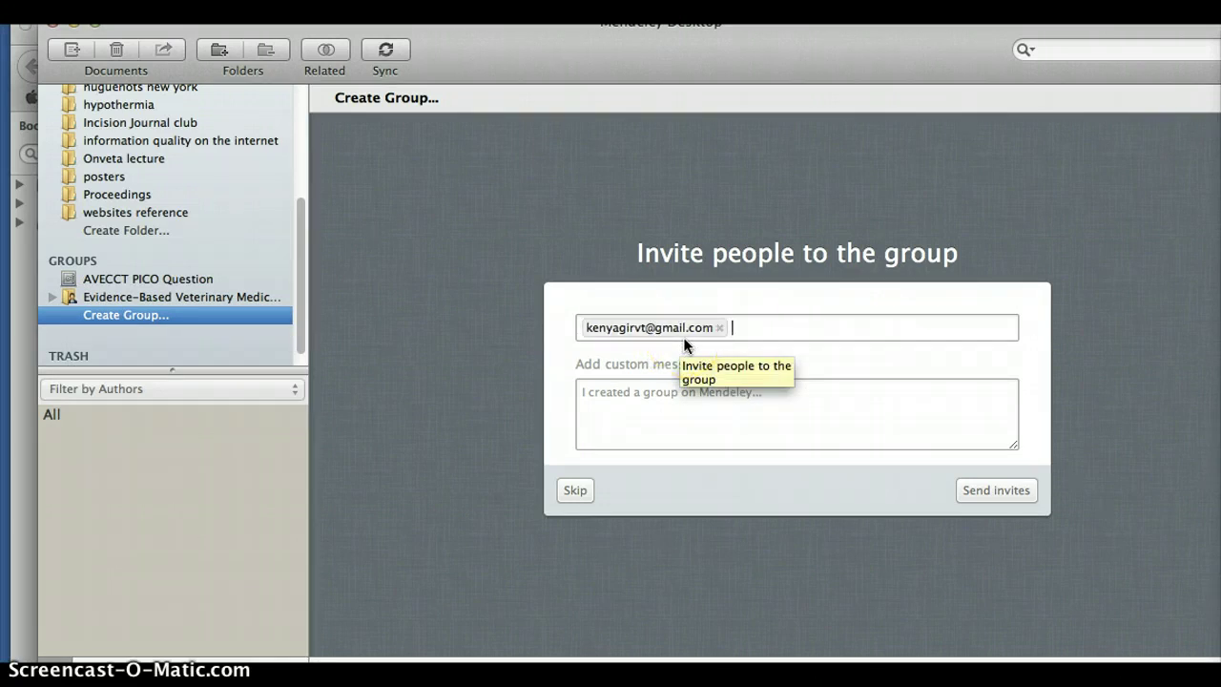
pyautogui.click(648, 402)
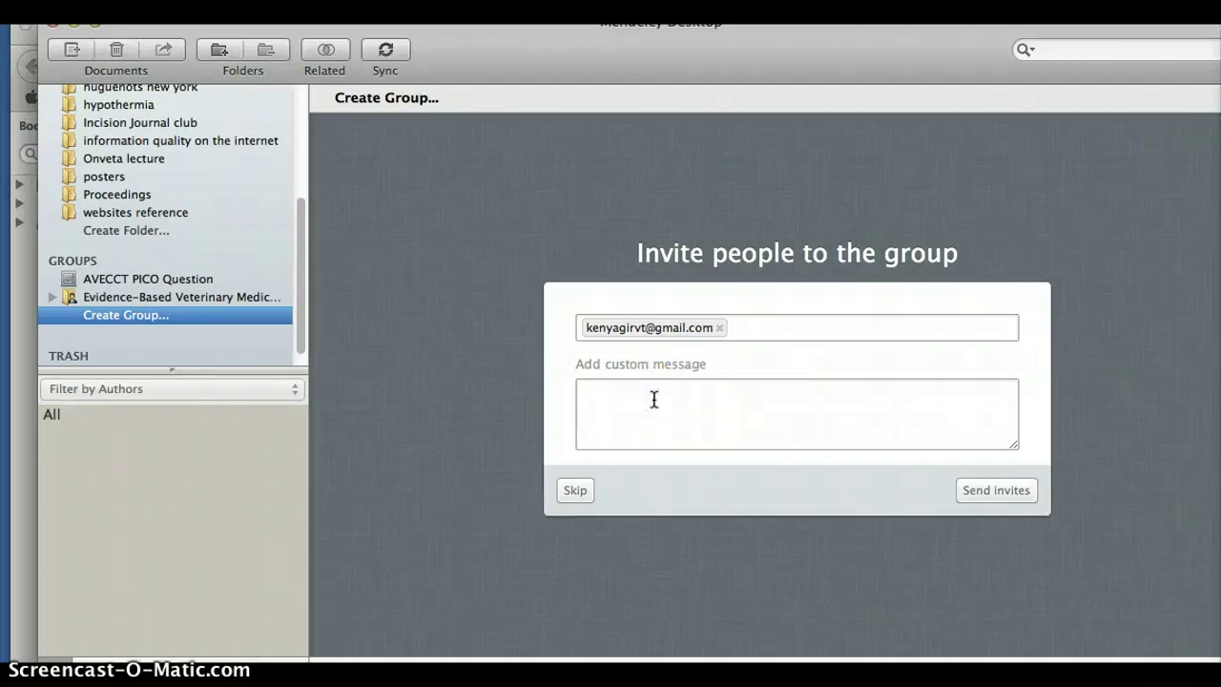
pyautogui.click(989, 494)
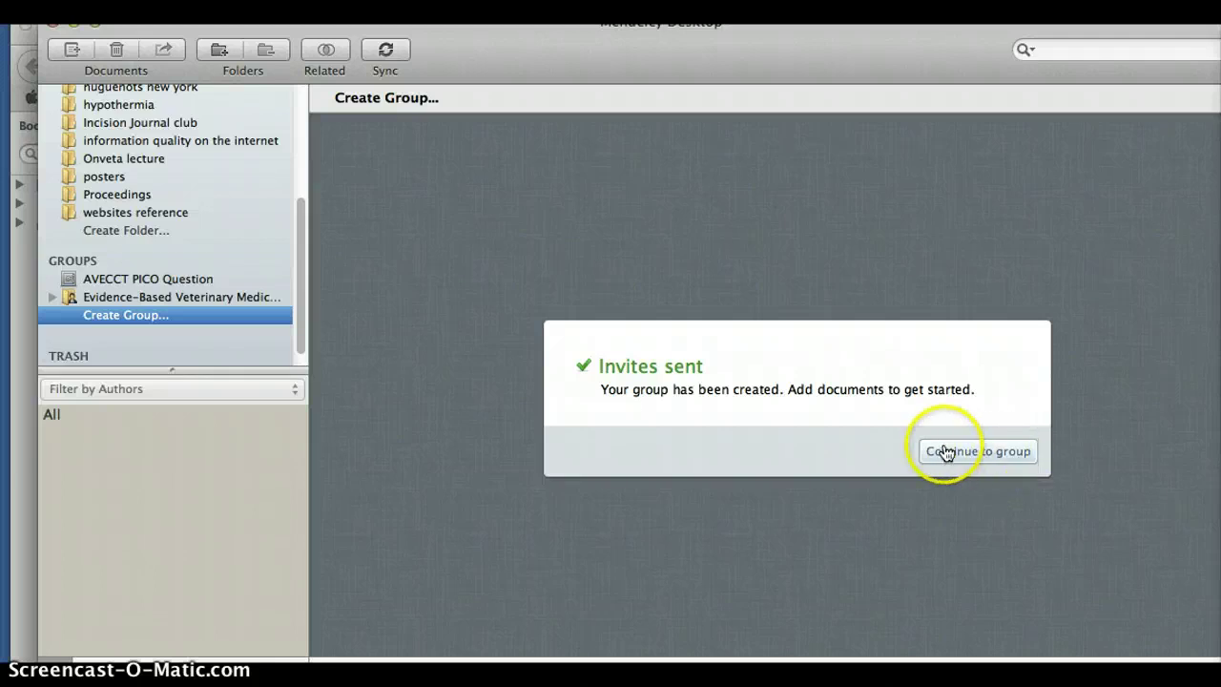
# - Open the new group's page, then search All Documents for 'arlt' to list the two Arlt papers
pyautogui.click(957, 450)
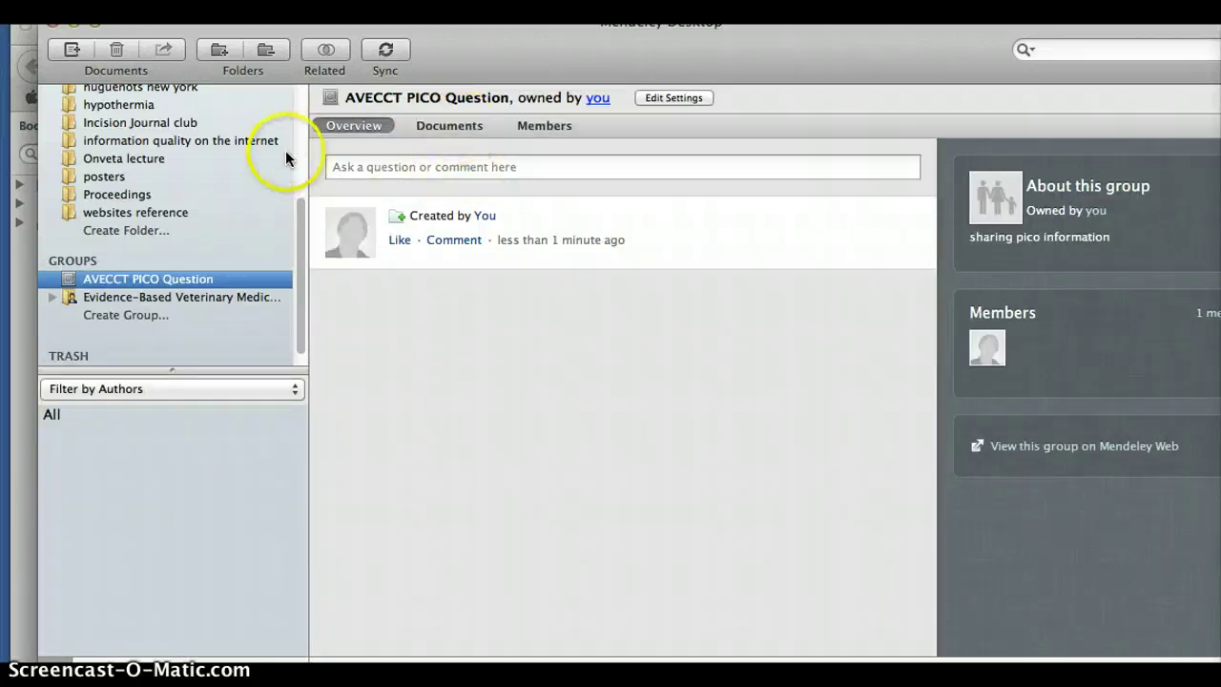
pyautogui.scroll(5, 285, 150)
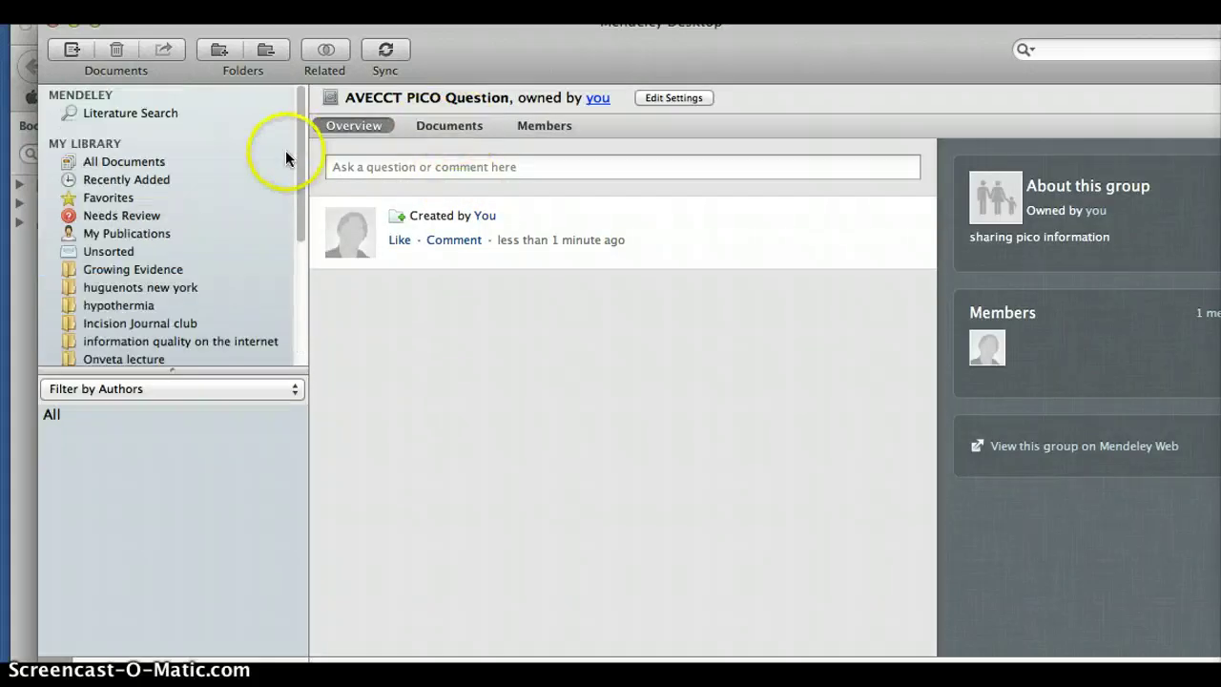
pyautogui.click(1128, 53)
pyautogui.write('arlt')
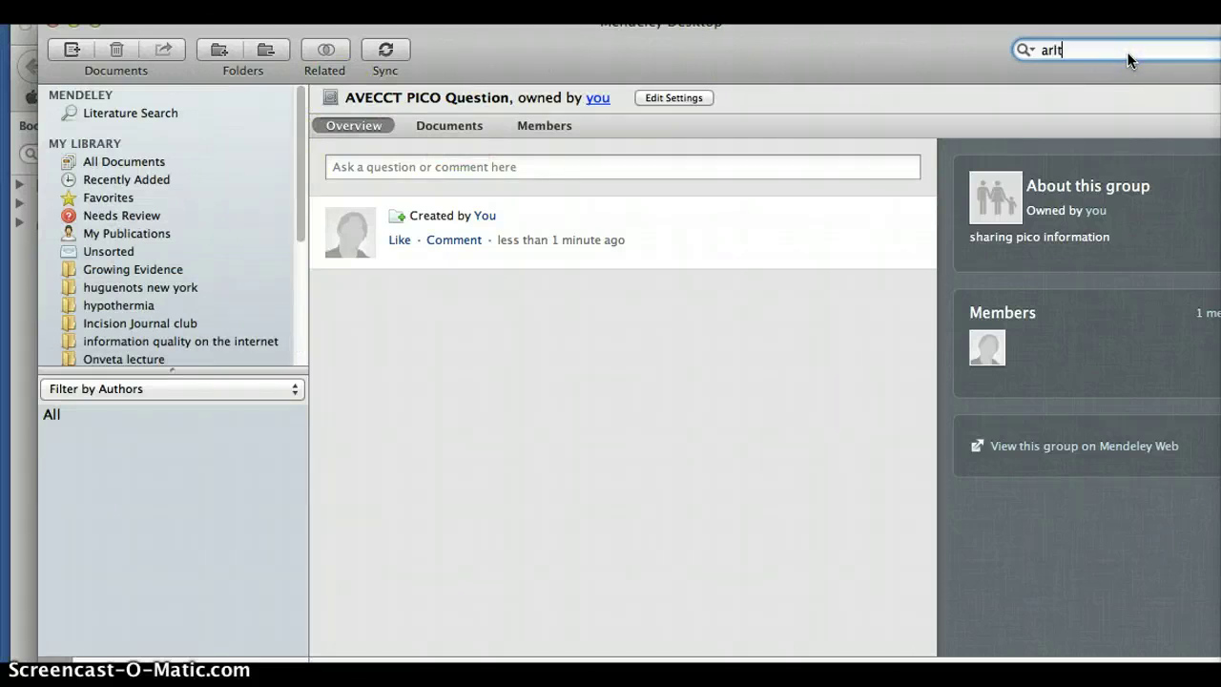
pyautogui.press('super+a')
pyautogui.click(167, 160)
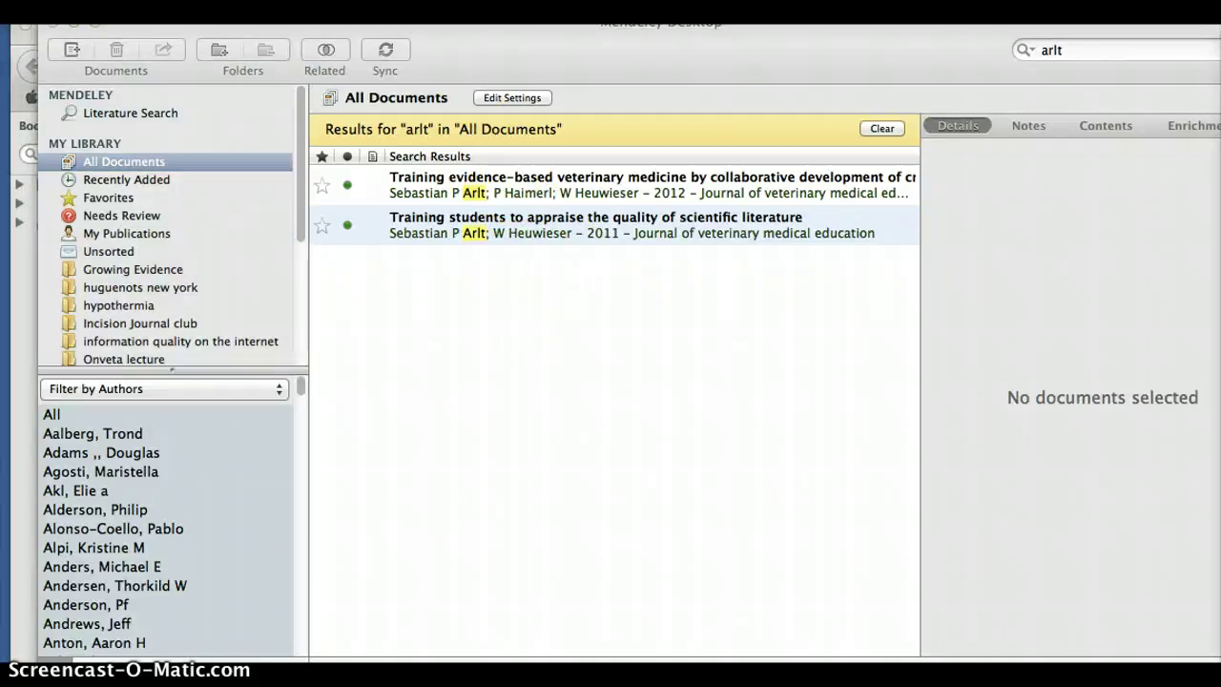
# - Find Arlt index final(1).pdf with a Finder search for 'arlt' and drag it onto the AVECCT PICO Question group
pyautogui.press('super+Tab')
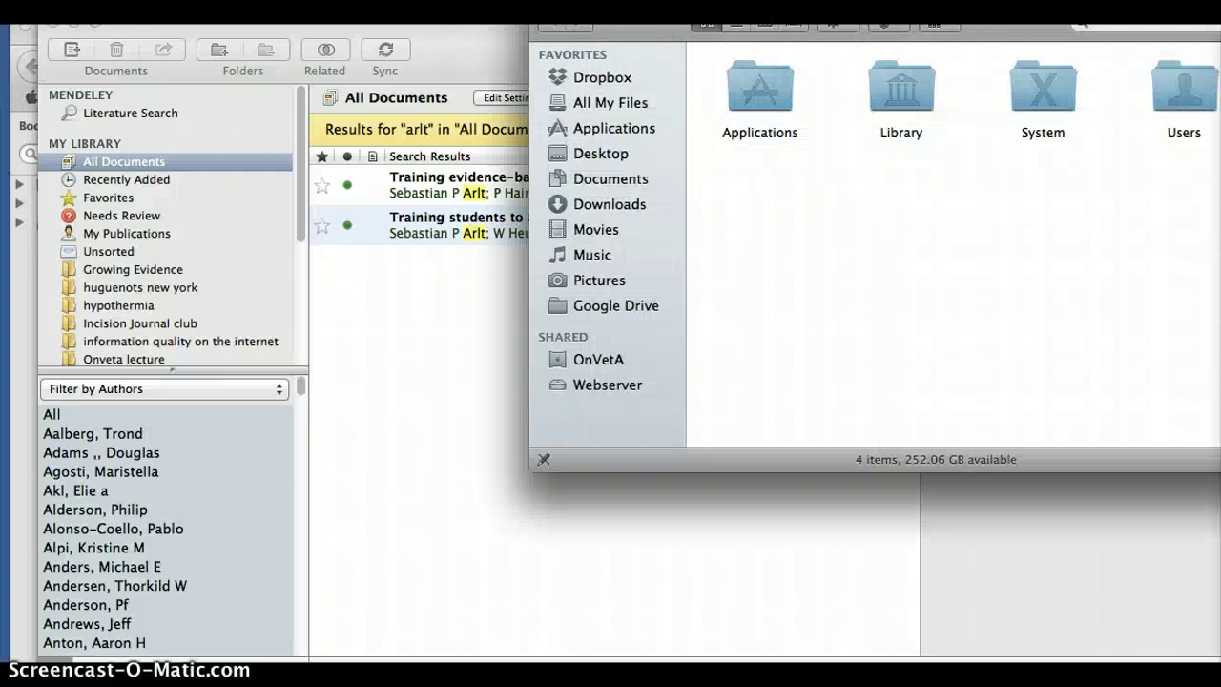
pyautogui.press('super+f')
pyautogui.write('arlt')
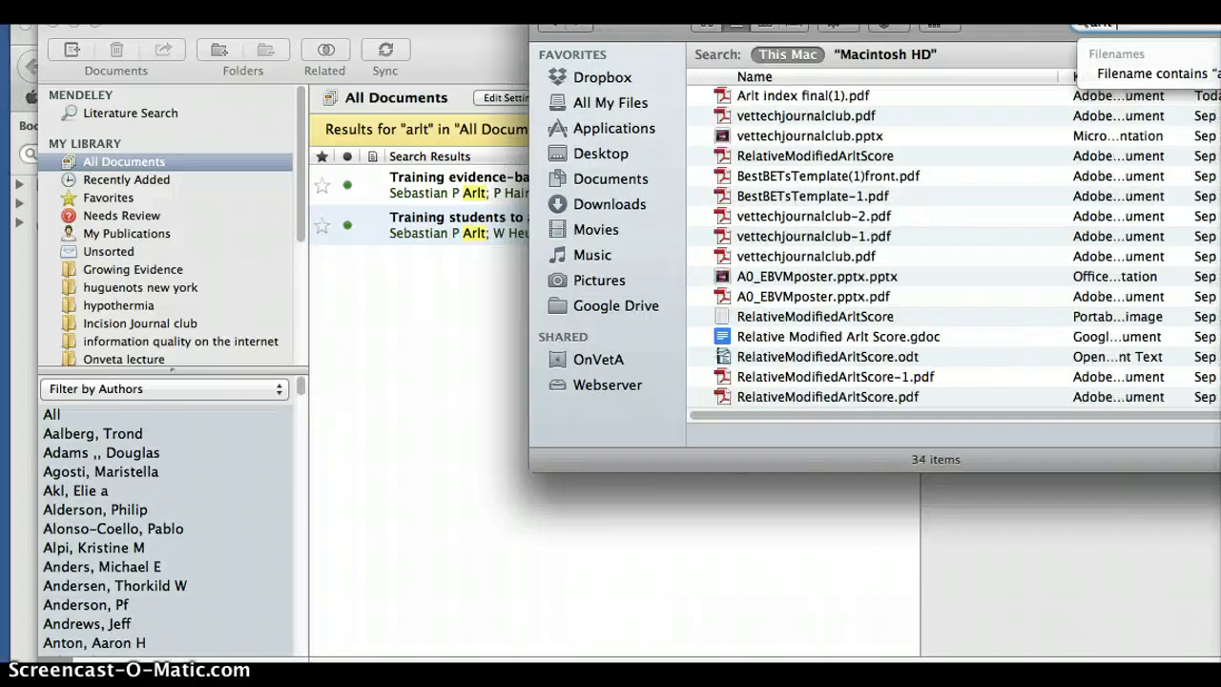
pyautogui.click(757, 95)
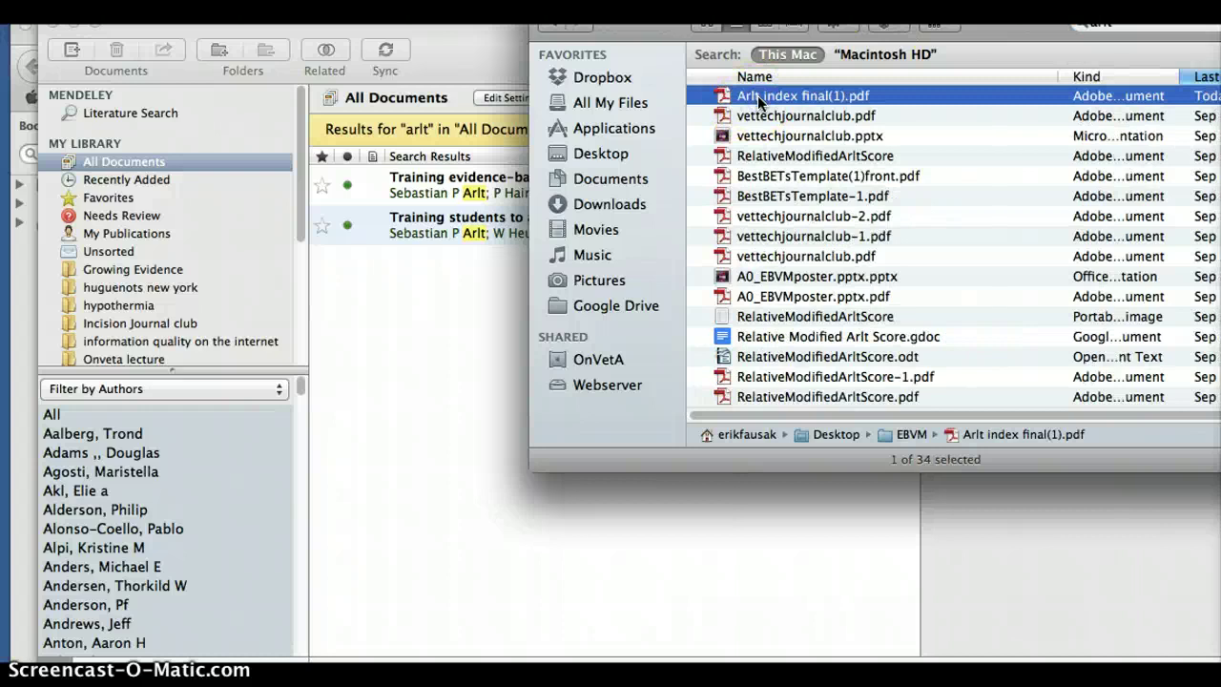
pyautogui.click(757, 95)
pyautogui.scroll(-5, 253, 192)
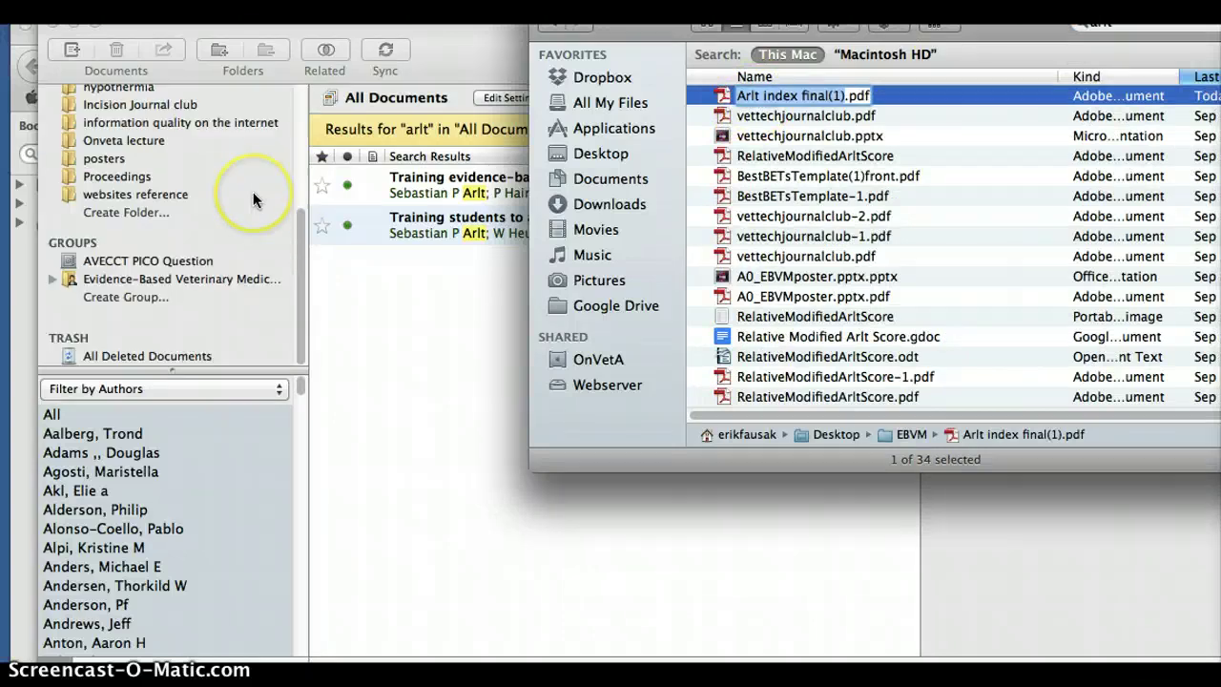
pyautogui.click(161, 262)
pyautogui.press('super+Tab')
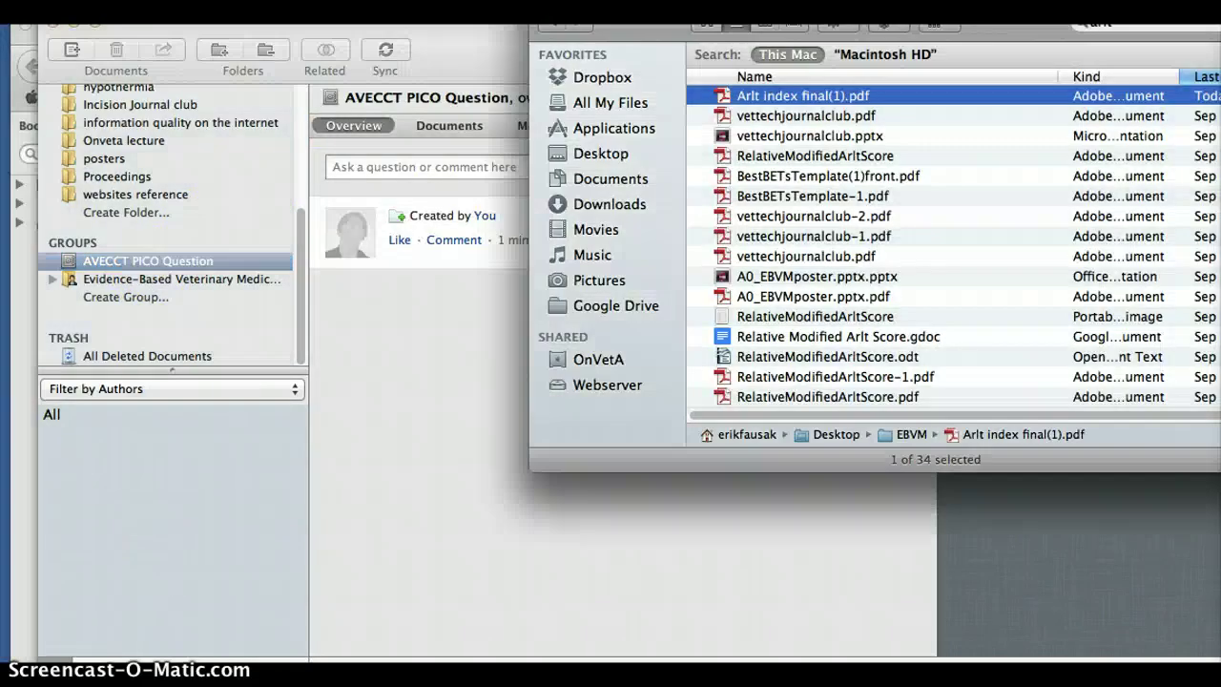
pyautogui.moveTo(785, 92); pyautogui.dragTo(464, 264)
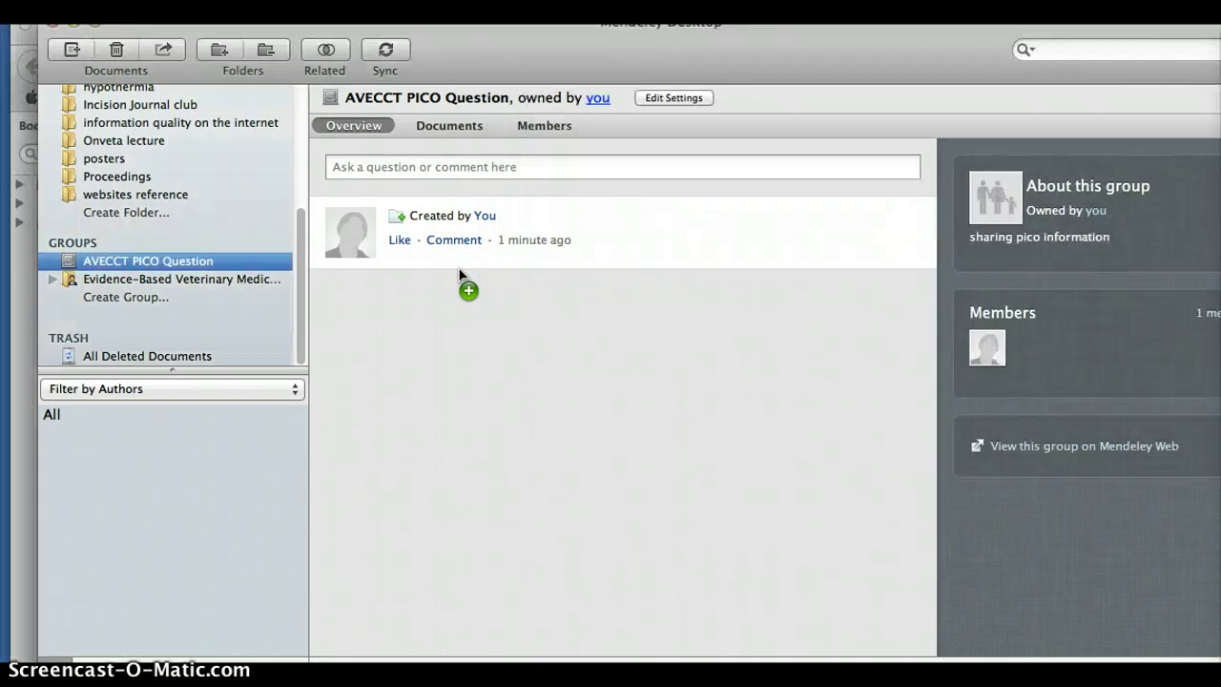
# - Add the PDF to the group's documents and retitle it 'Arlt's index for evaluation'
pyautogui.click(454, 118)
pyautogui.click(440, 150)
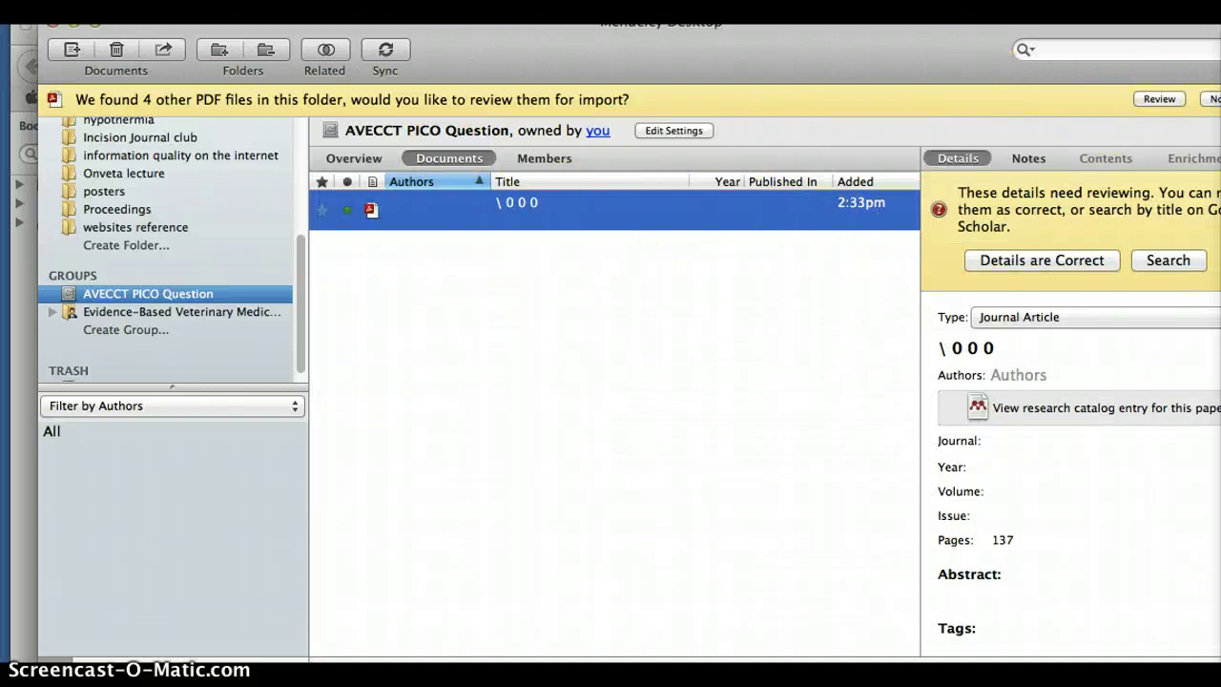
pyautogui.click(1214, 99)
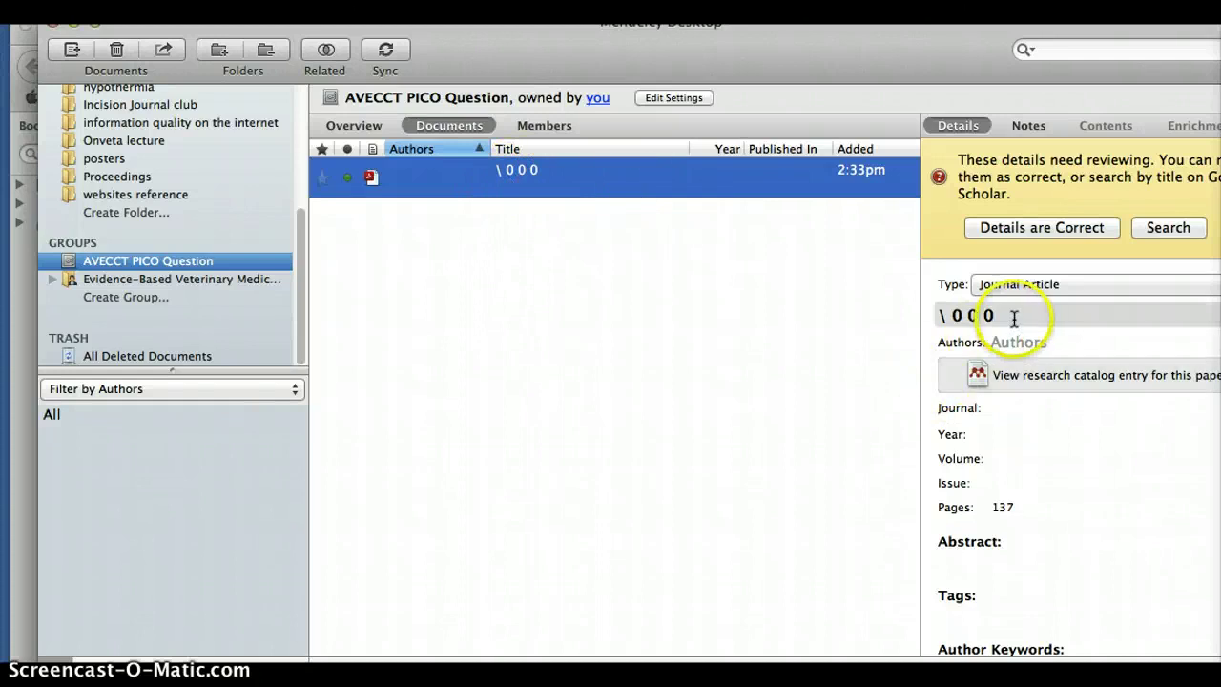
pyautogui.moveTo(1014, 318); pyautogui.dragTo(897, 308)
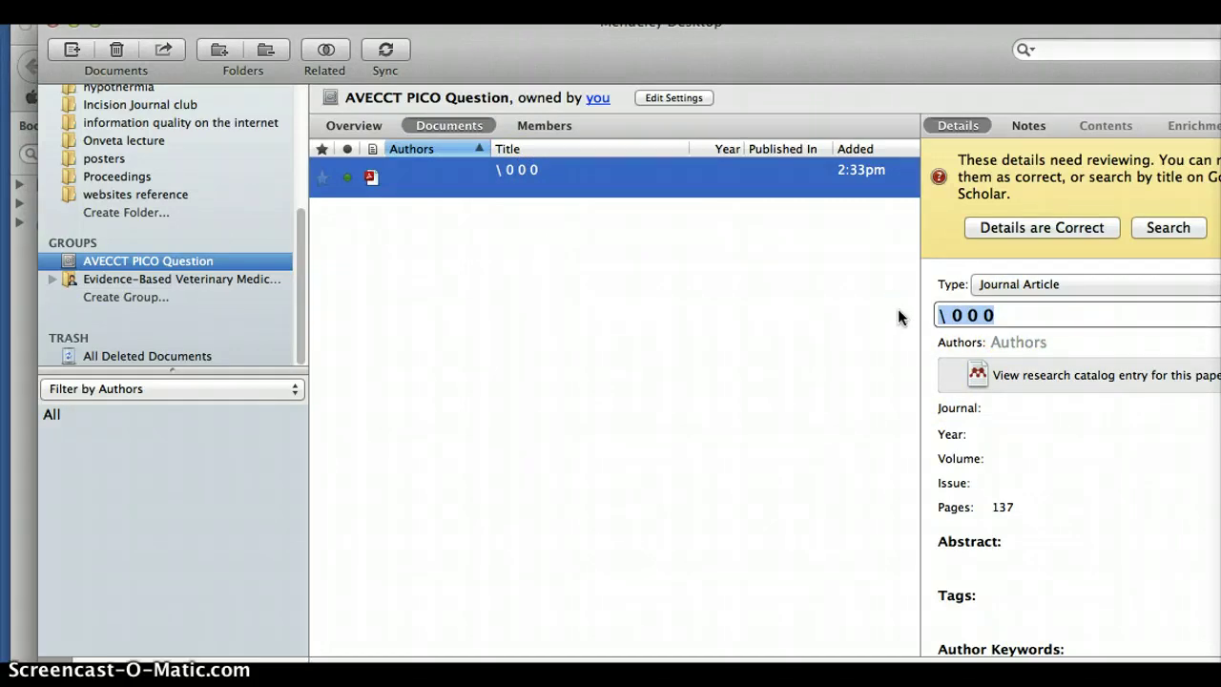
pyautogui.write('Arlt')
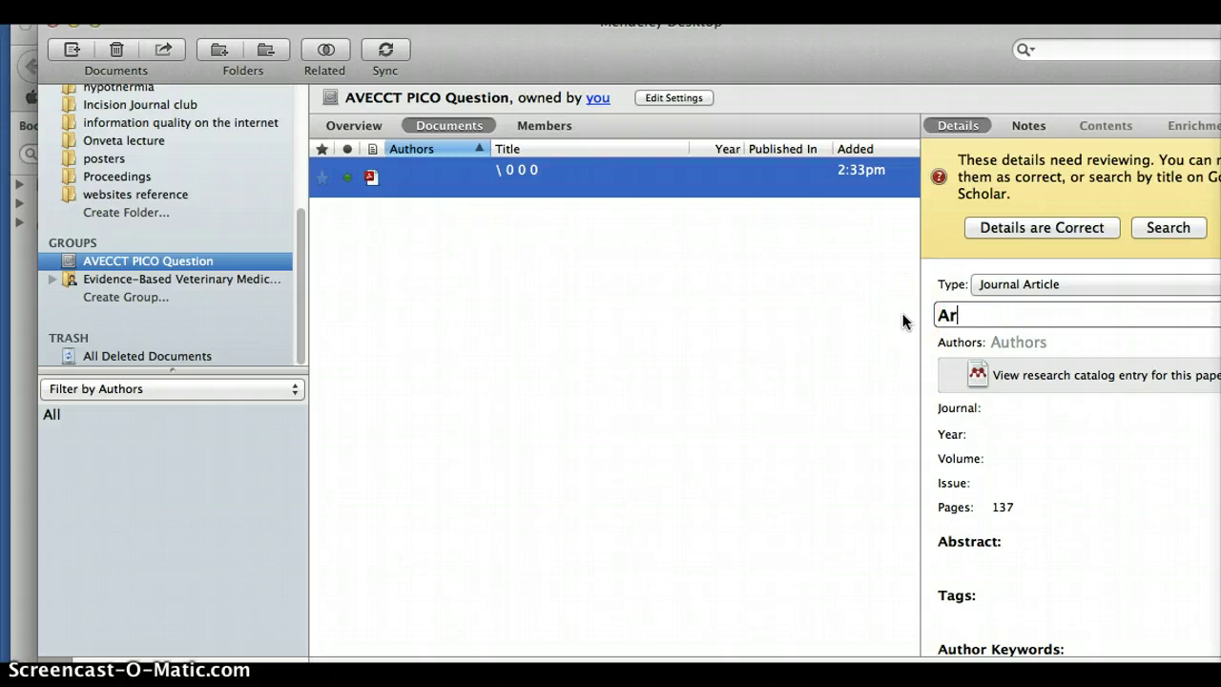
pyautogui.write('index for evaluation')
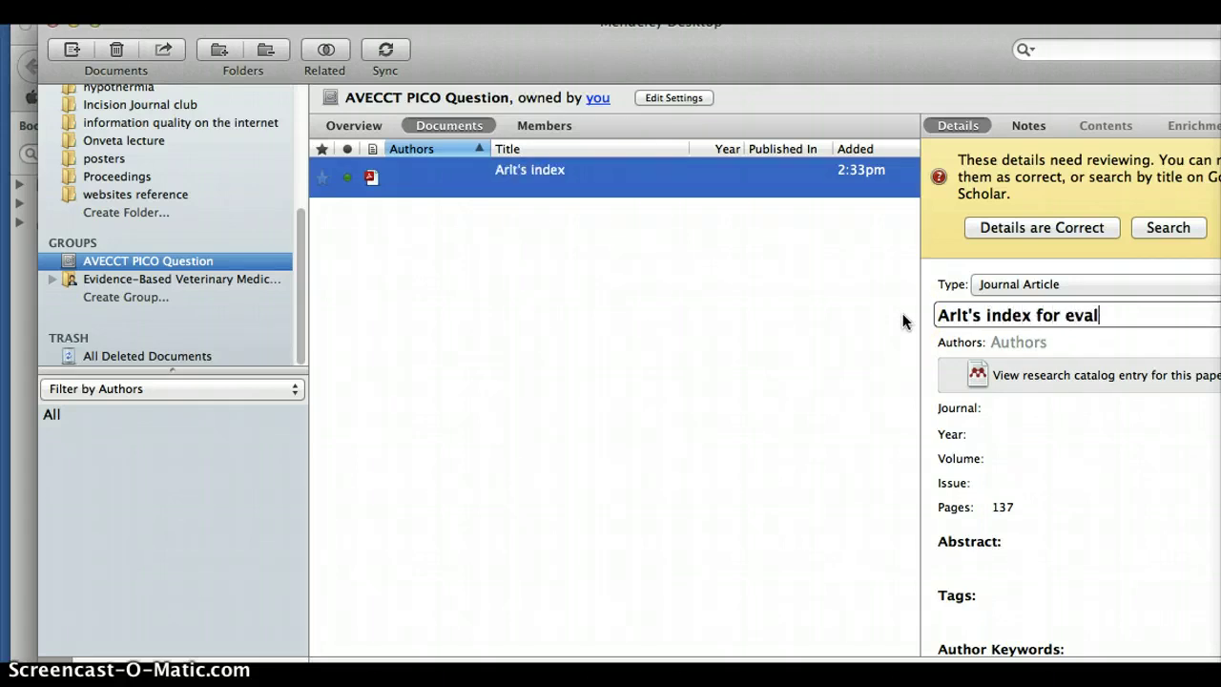
pyautogui.click(1051, 341)
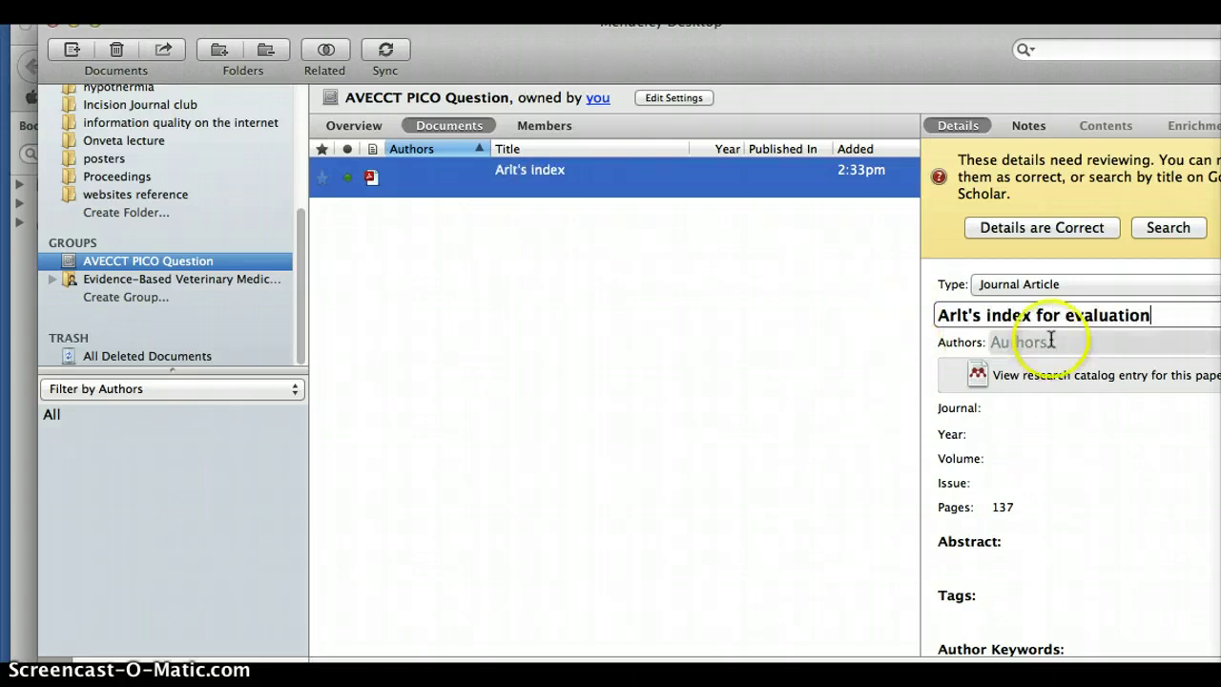
# - Set the paper's journal to JVME and its year to 2012
pyautogui.click(1038, 410)
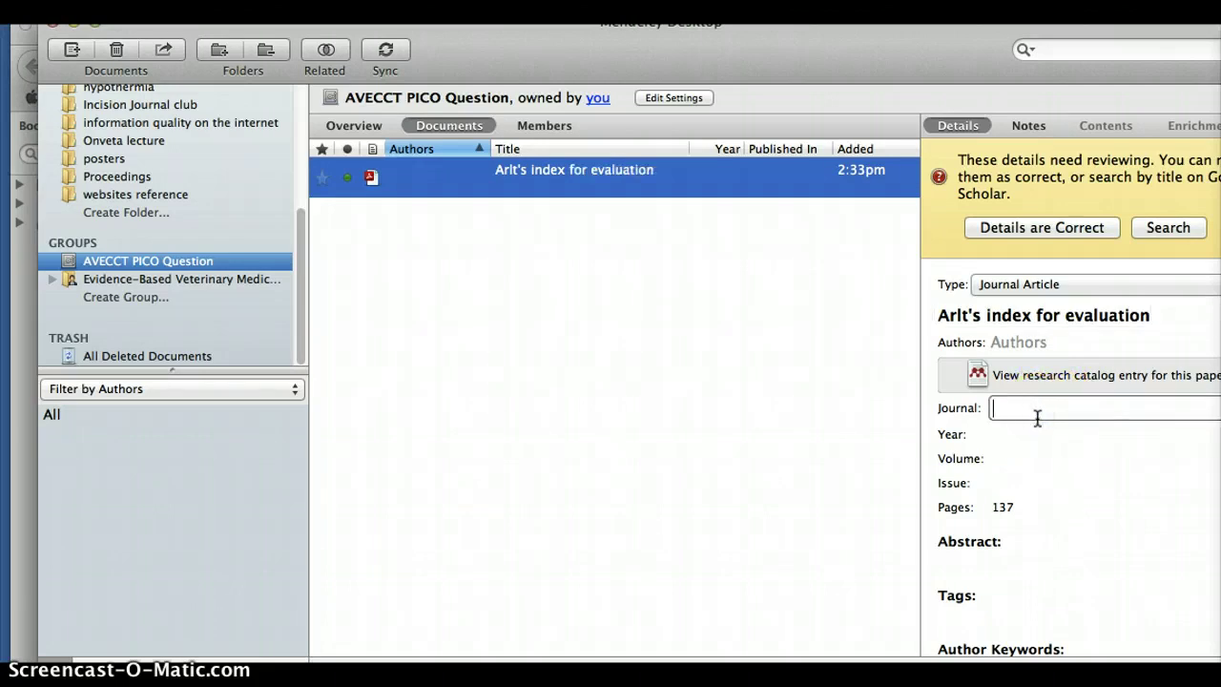
pyautogui.write('J')
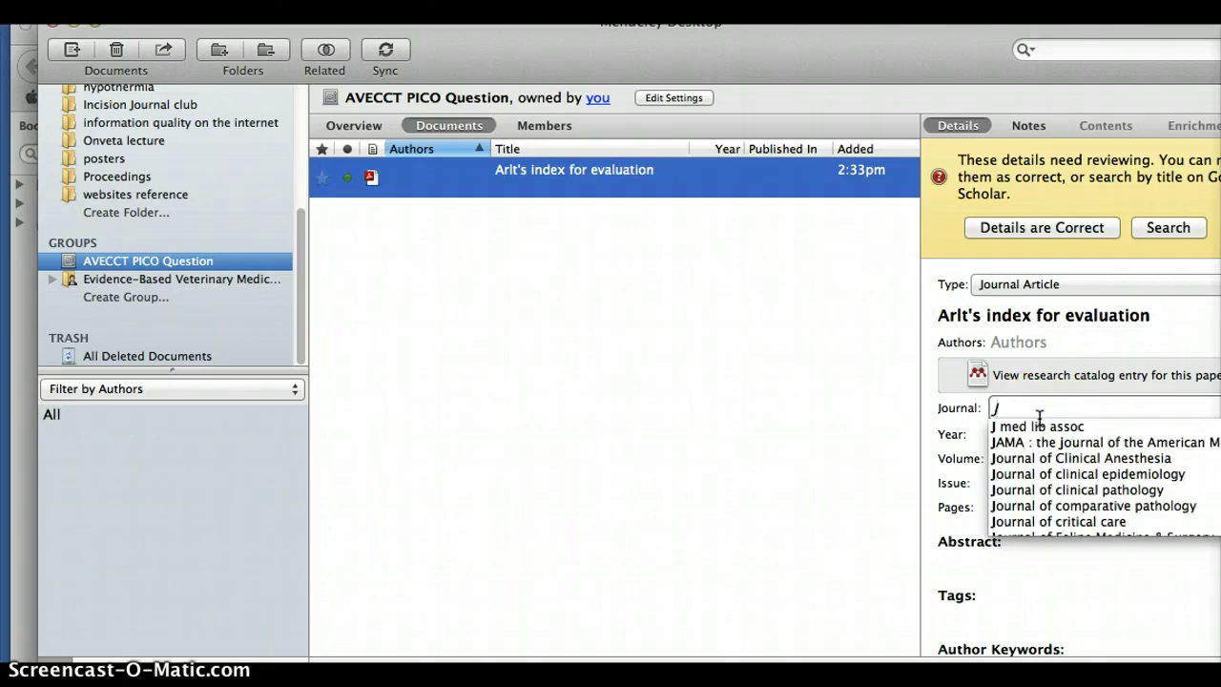
pyautogui.write('VME')
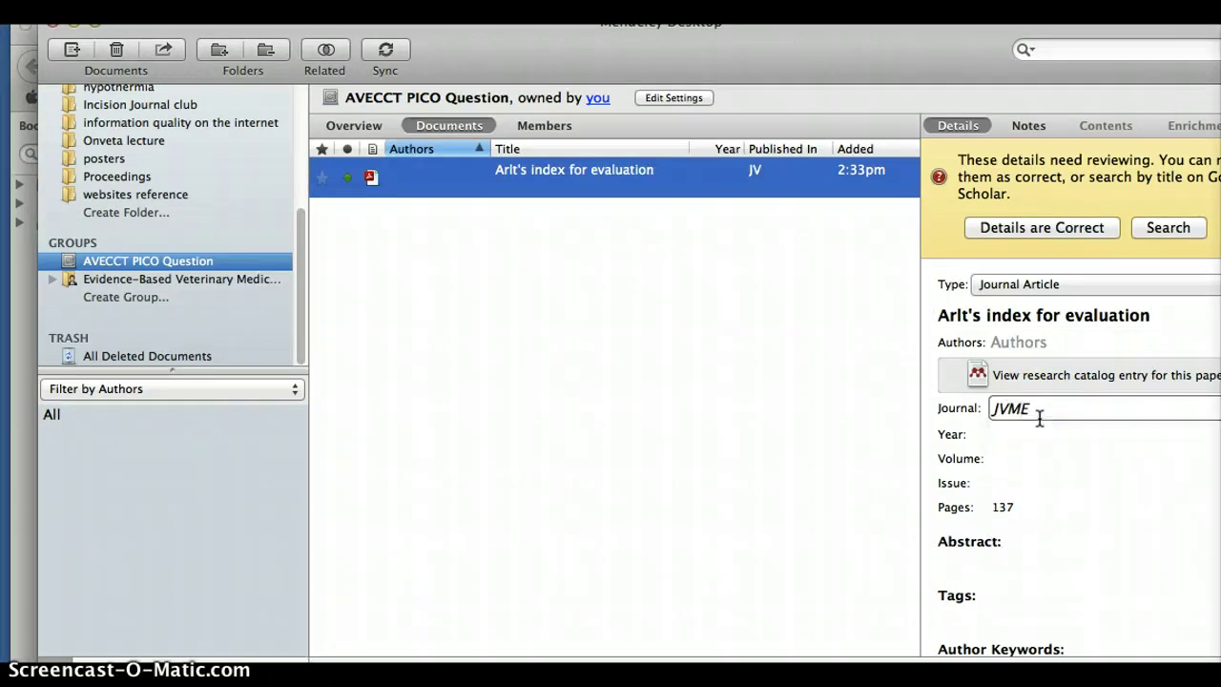
pyautogui.press('Tab')
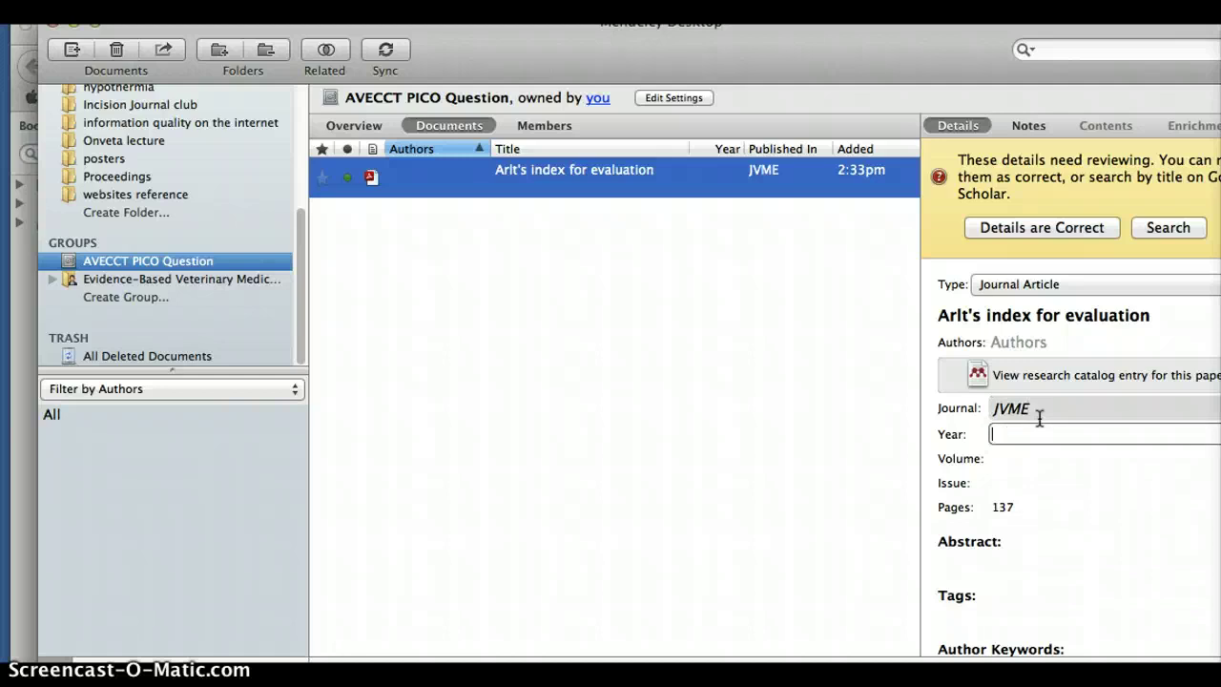
pyautogui.write('201')
pyautogui.press('BackSpace')
pyautogui.press('BackSpace')
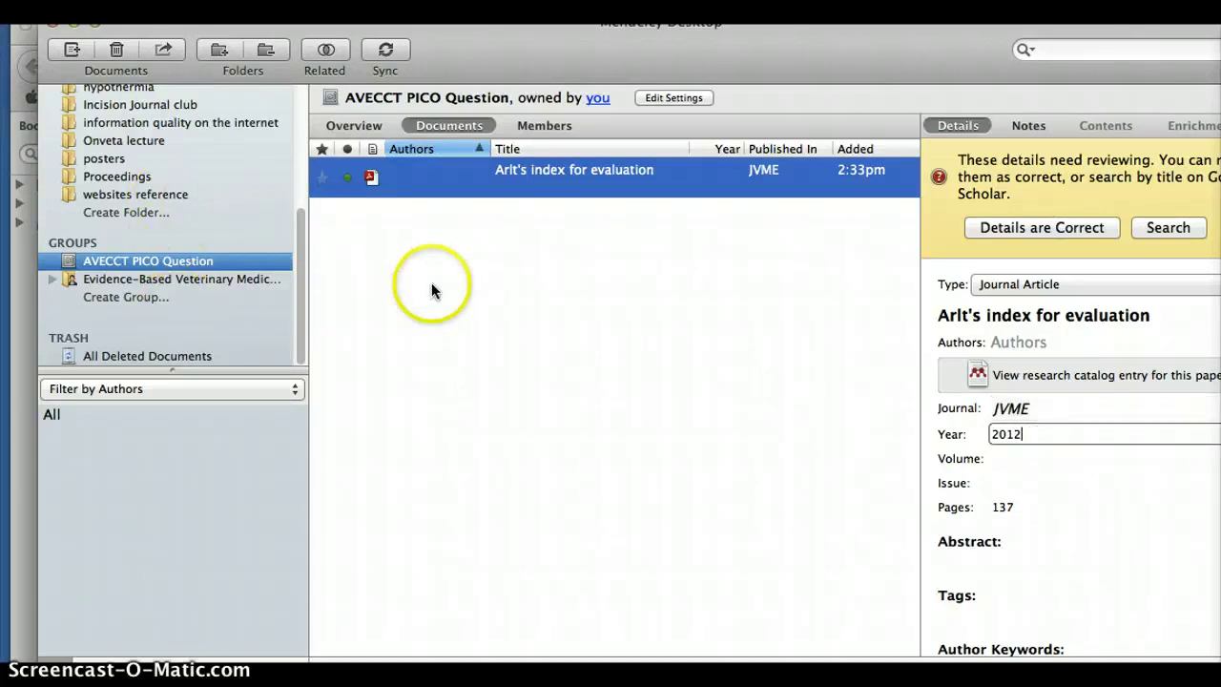
pyautogui.click(534, 329)
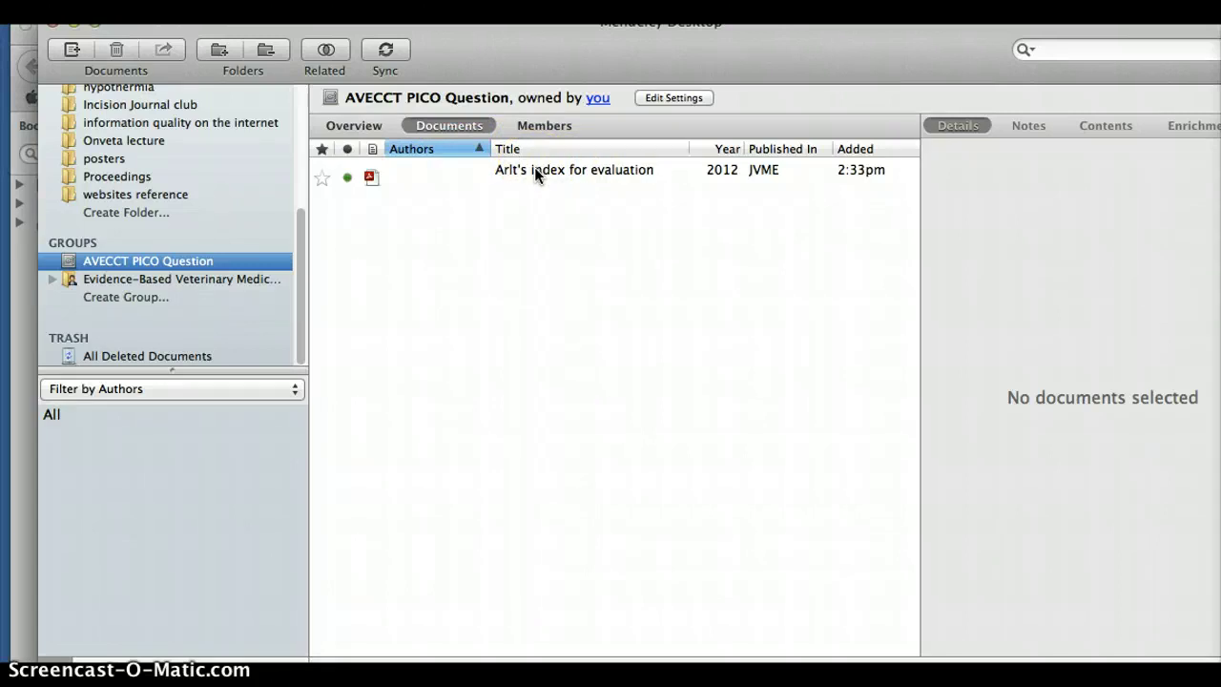
# - Write 'this is a great quality assessment resource' in the Notes of Arlt's index for evaluation
pyautogui.click(408, 174)
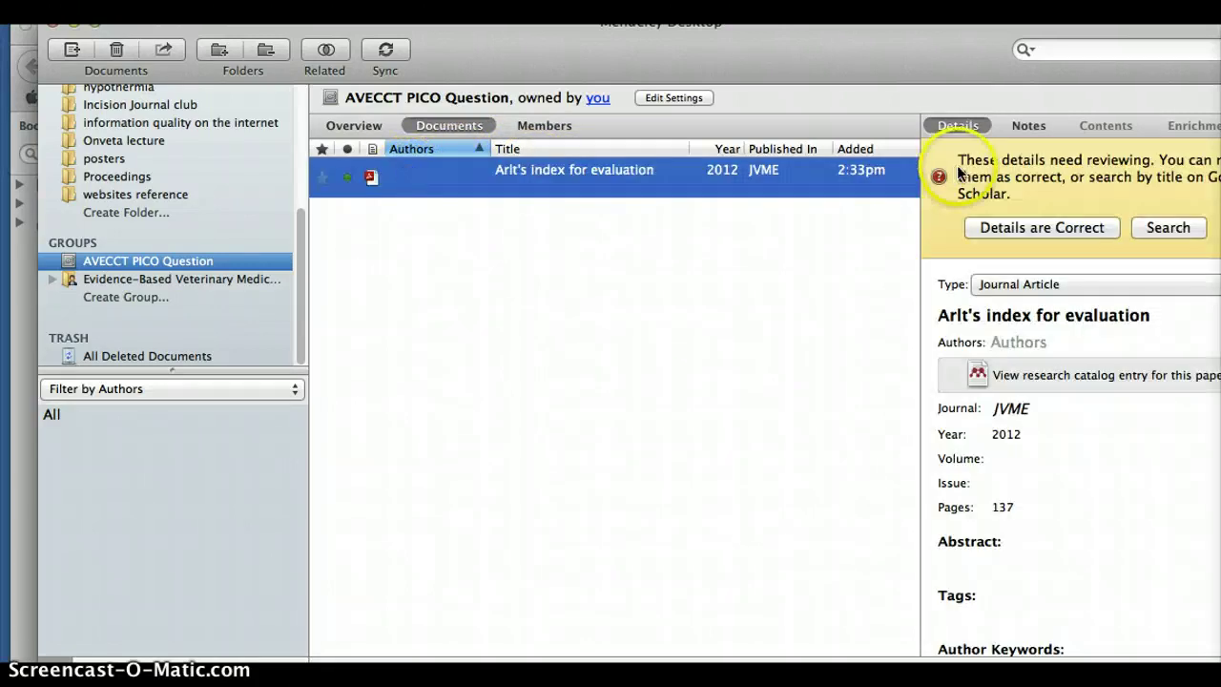
pyautogui.click(1025, 130)
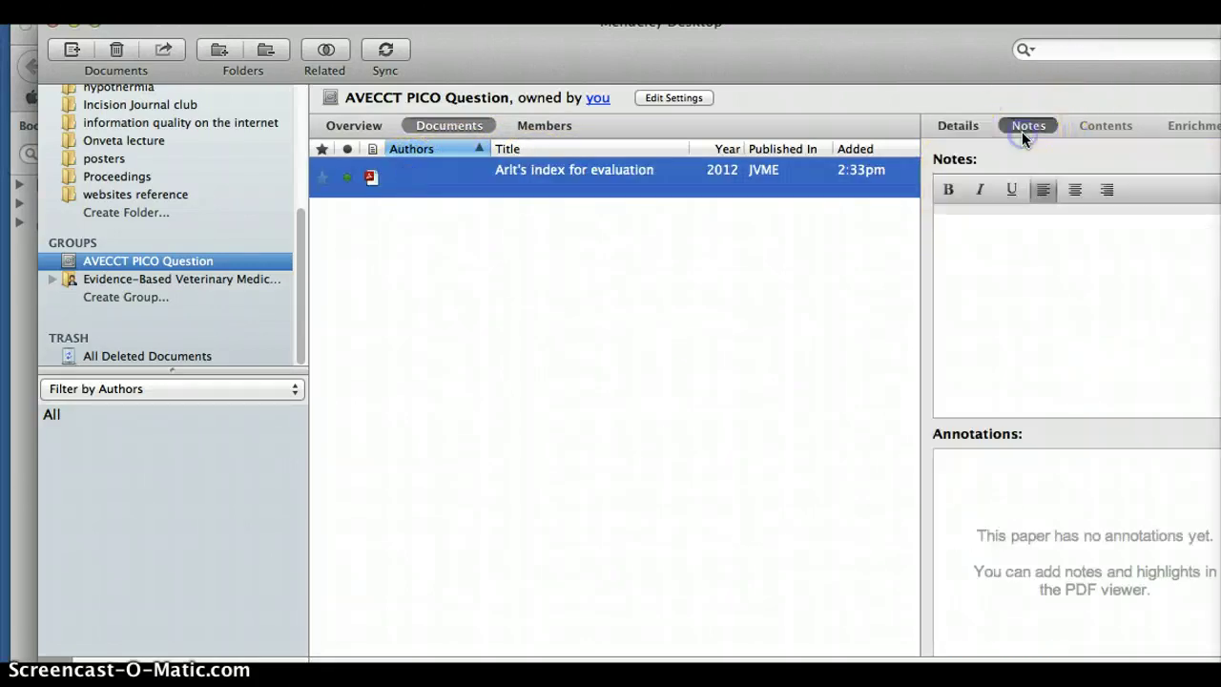
pyautogui.click(968, 281)
pyautogui.write('this is a great quali')
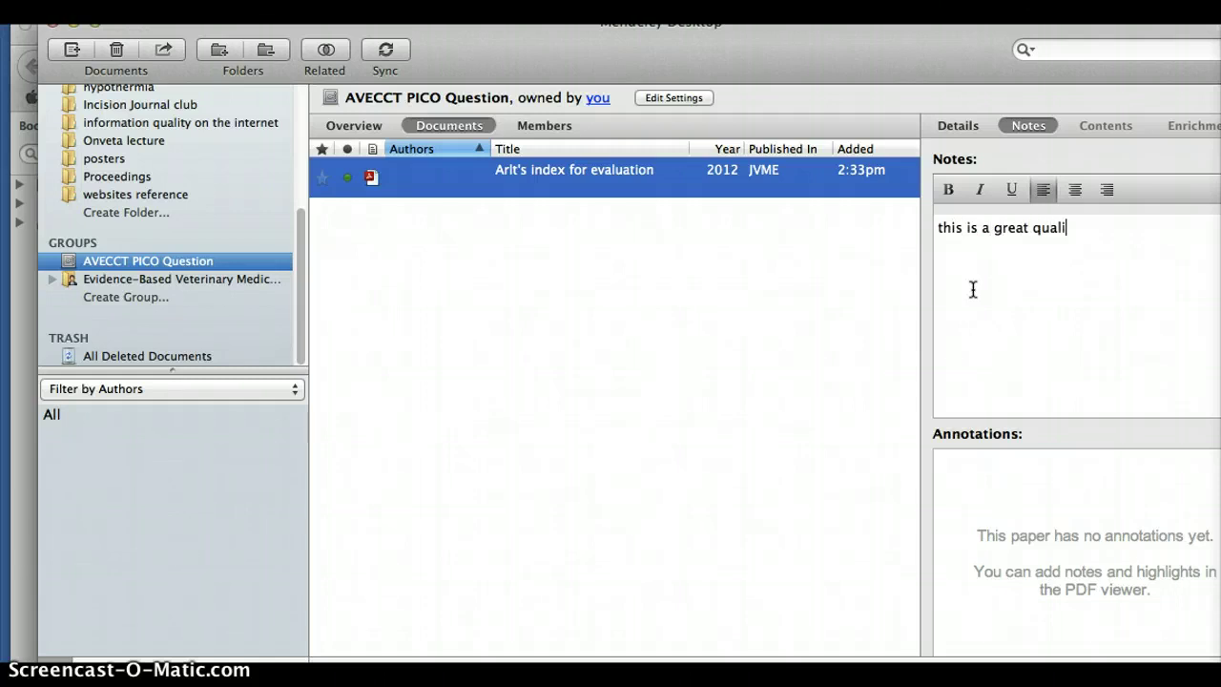
pyautogui.write('ty assessment resouc')
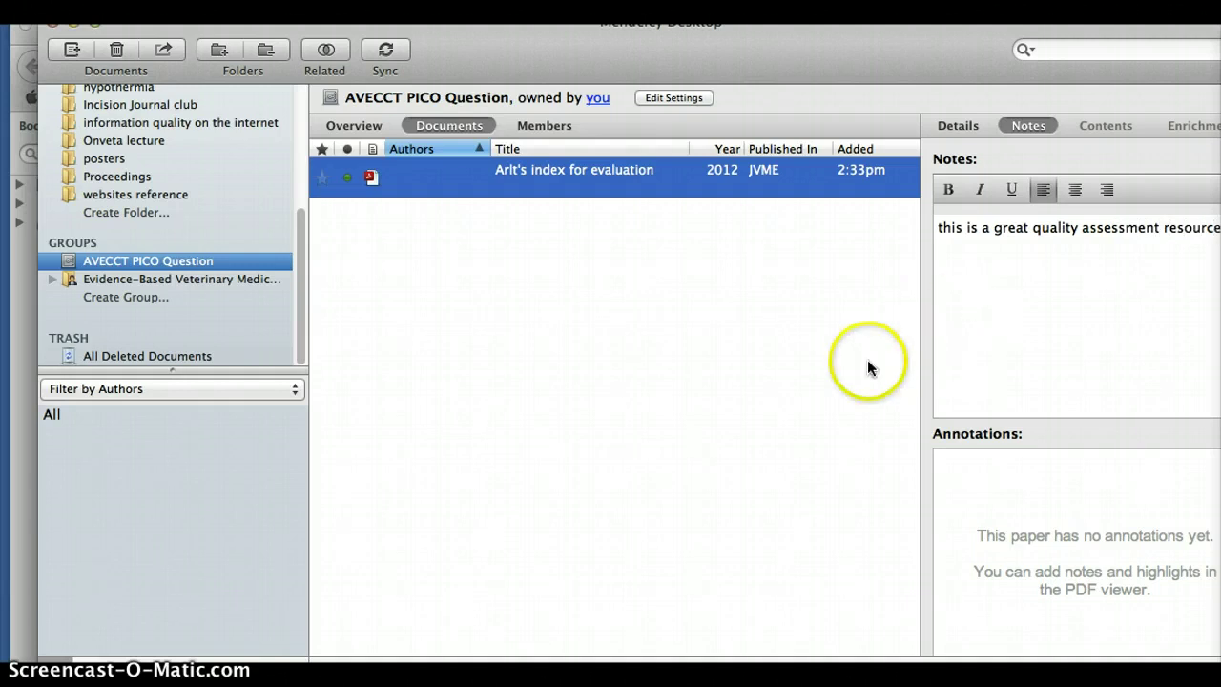
pyautogui.click(749, 364)
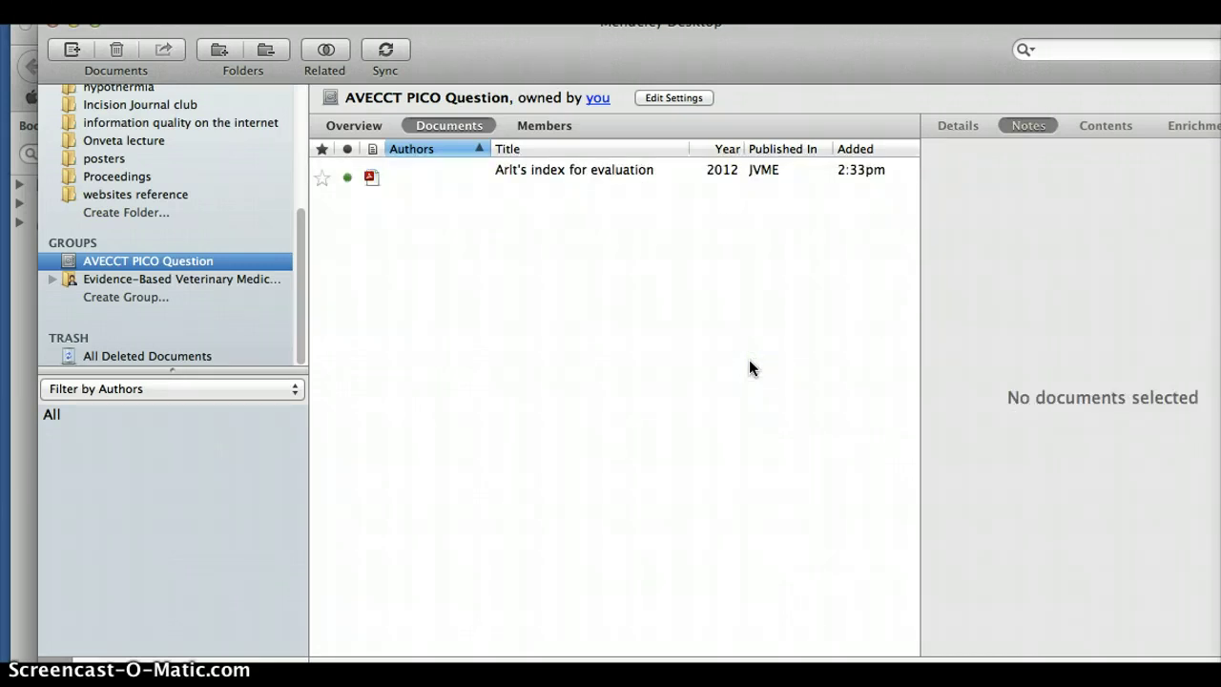